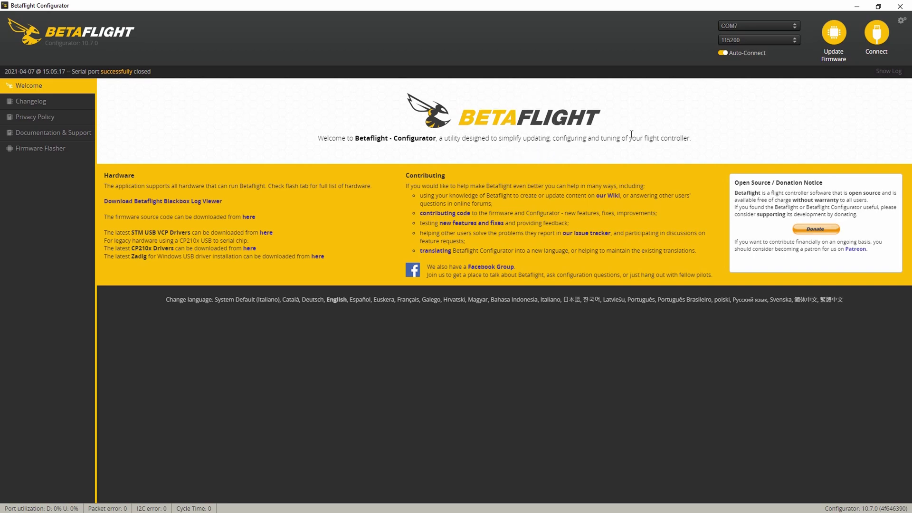
- Connect to the flight controller, check its firmware target, and reboot it into boot loader / DFU mode
left_click(877, 43)
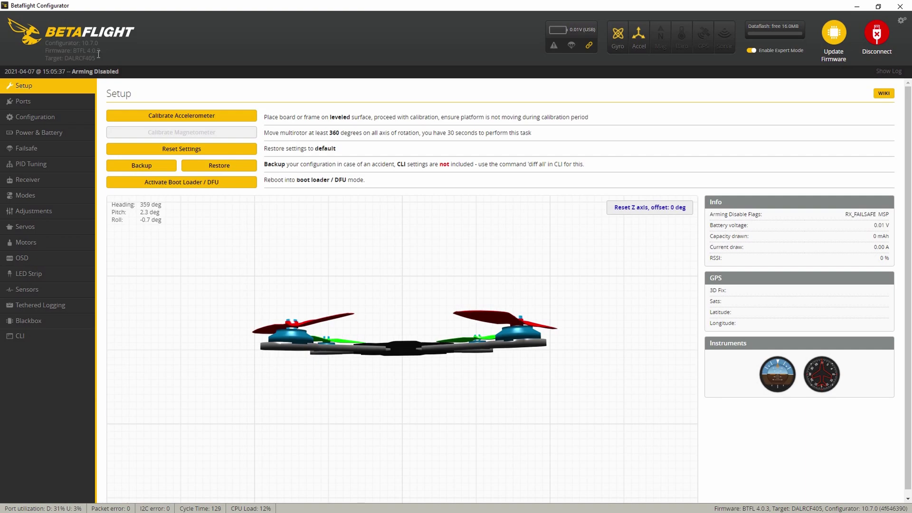
double_click(91, 57)
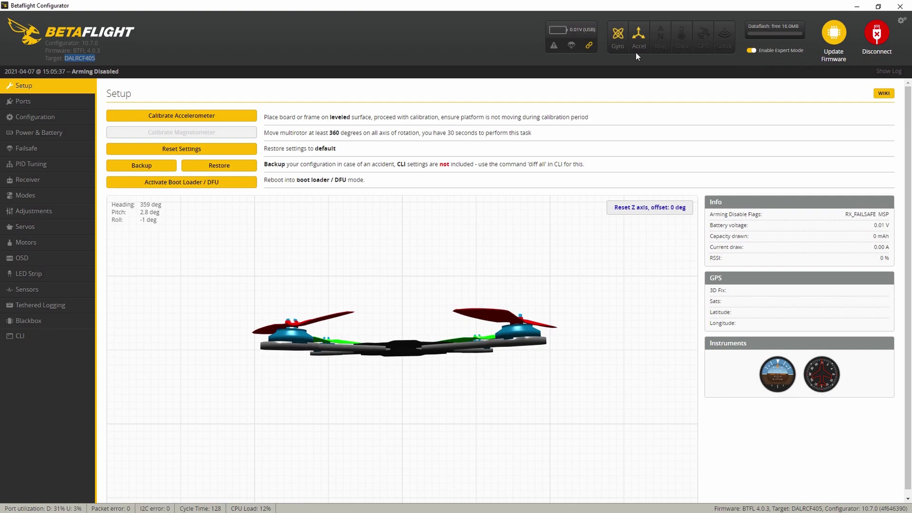
left_click(244, 181)
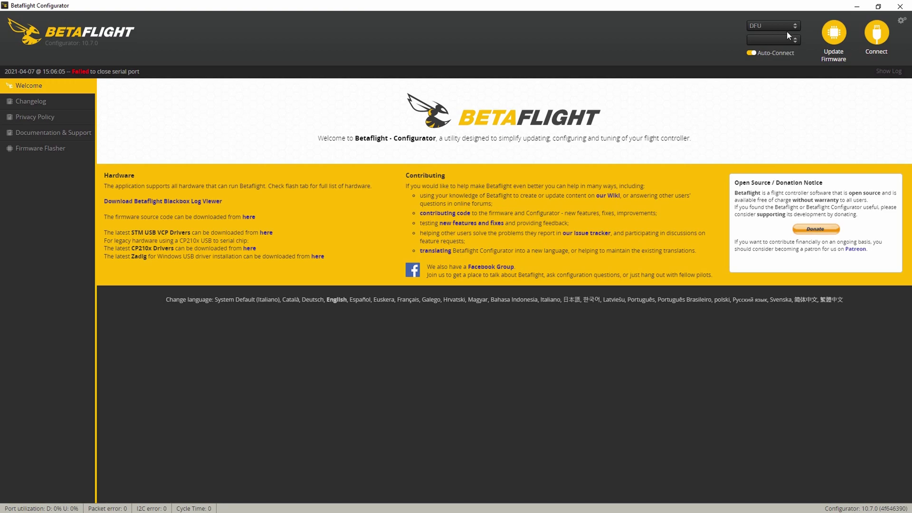
- Load the online 4.2.8 firmware for the DALRCF405 target and flash it to the board
left_click(835, 43)
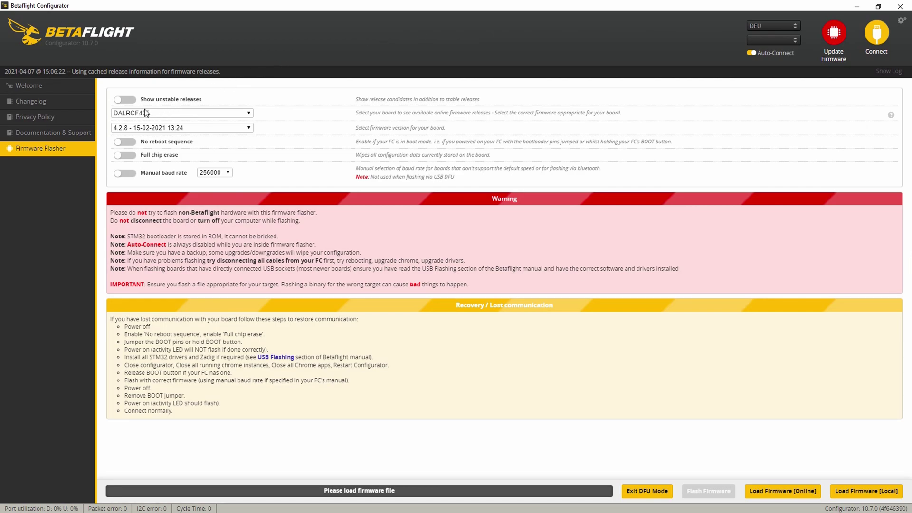
left_click(169, 129)
left_click(168, 129)
left_click(789, 495)
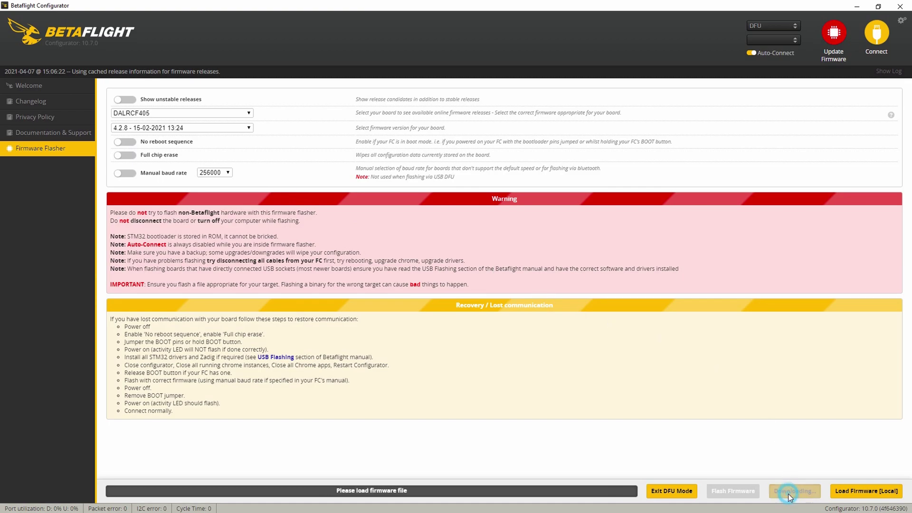
scroll(789, 497, "down", 2)
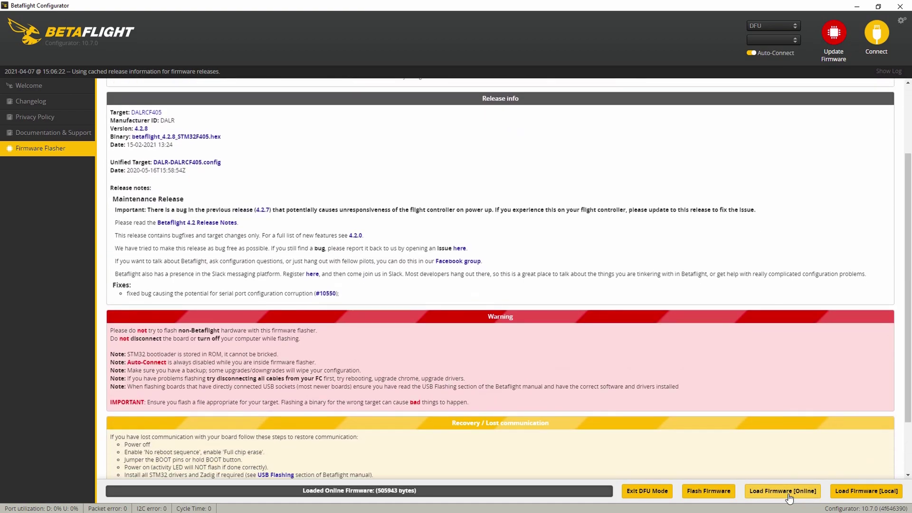
left_click(718, 499)
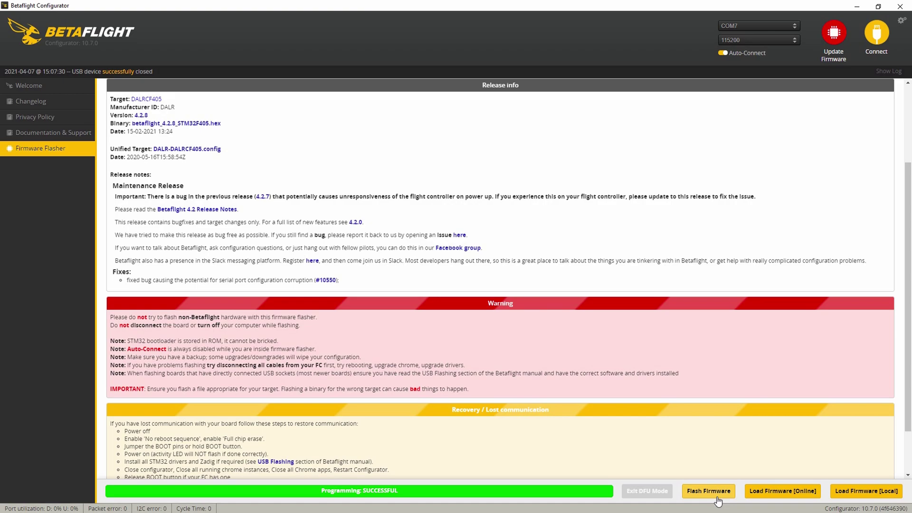
- Reconnect to the flashed board with its custom defaults applied and calibrate the accelerometer
left_click(877, 35)
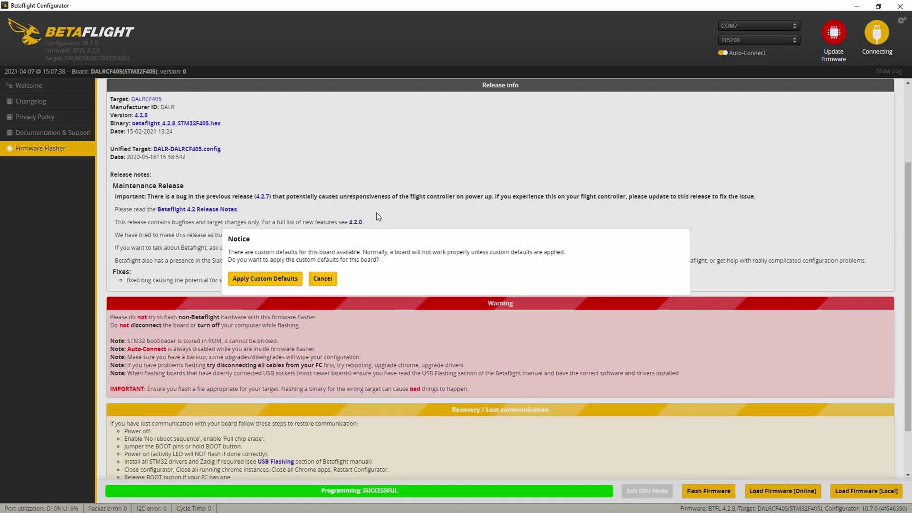
left_click(275, 283)
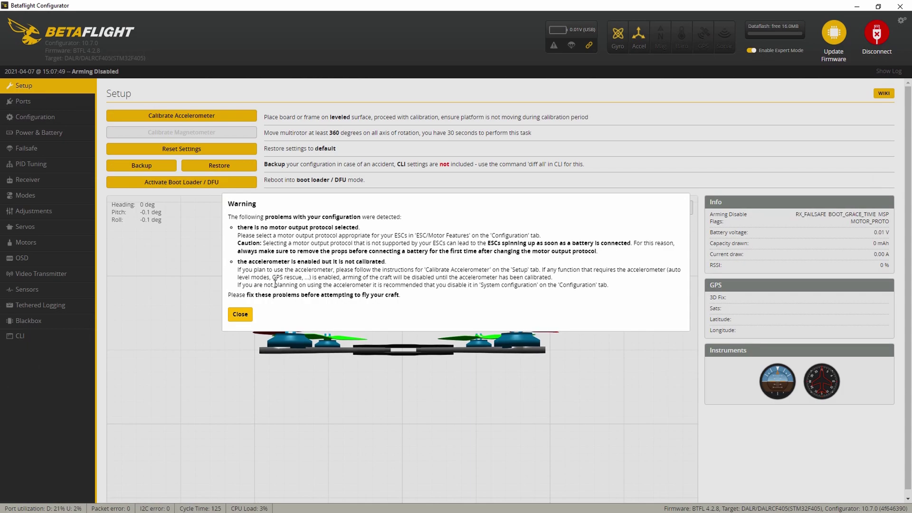
left_click(240, 315)
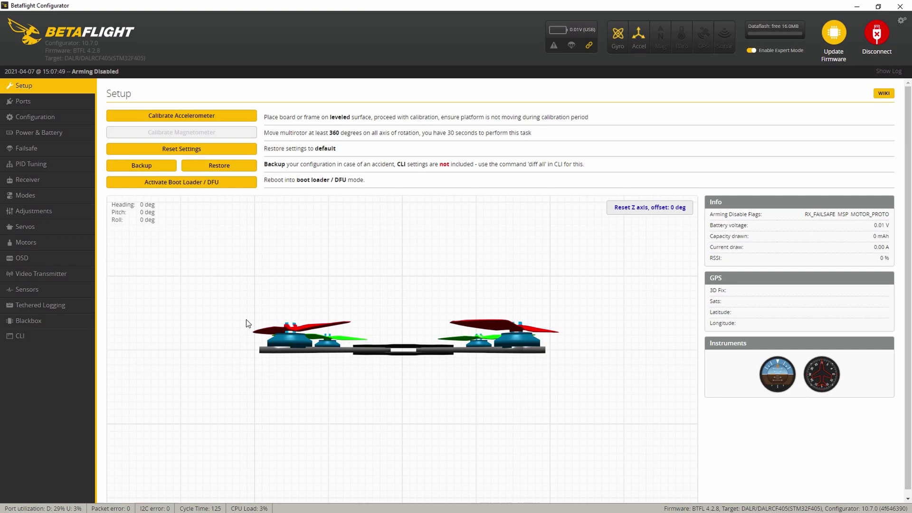
left_click(247, 118)
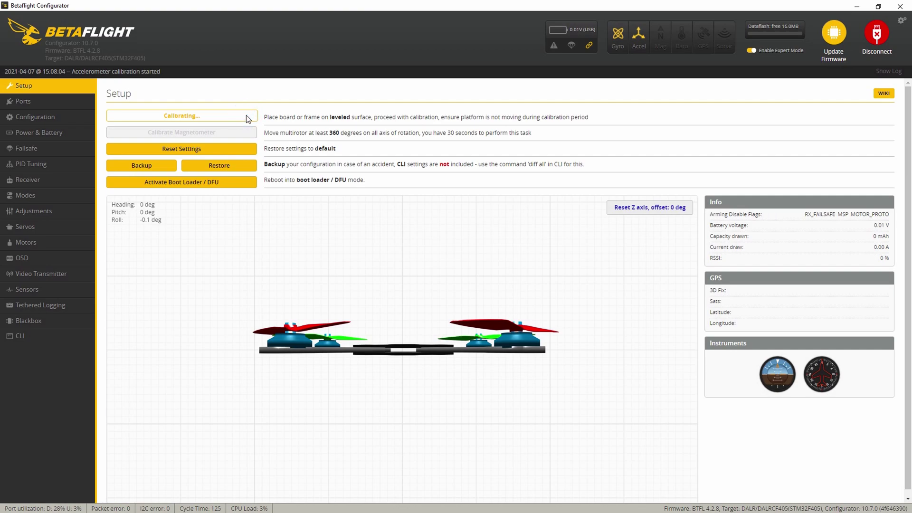
- Check the peripheral assigned to UART5 in the serial port settings
left_click(72, 101)
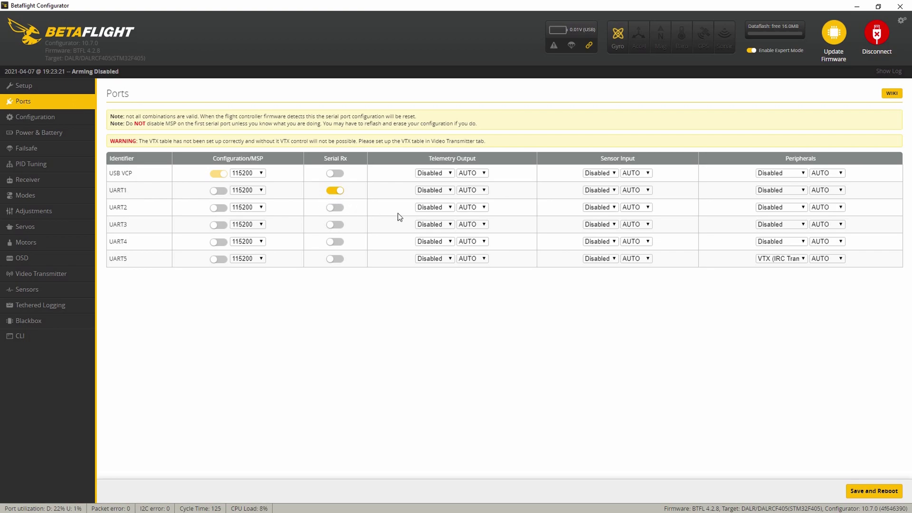
left_click(767, 260)
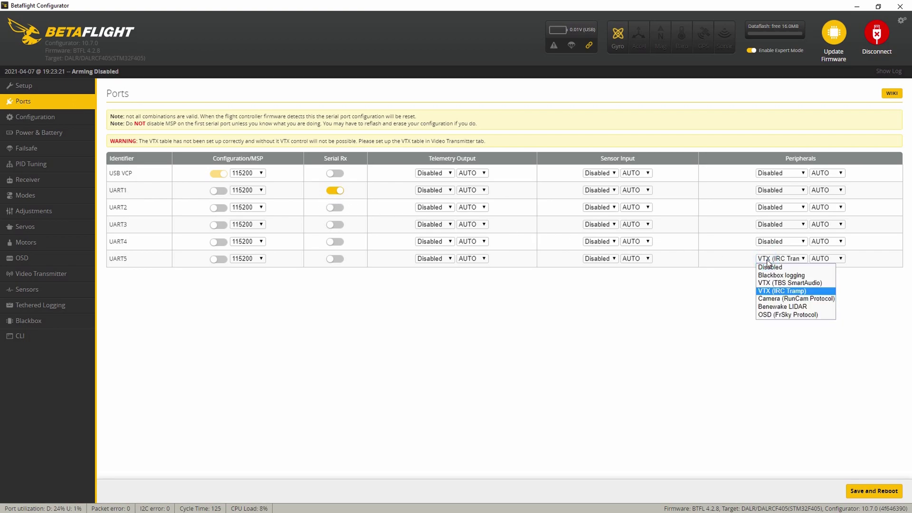
left_click(768, 261)
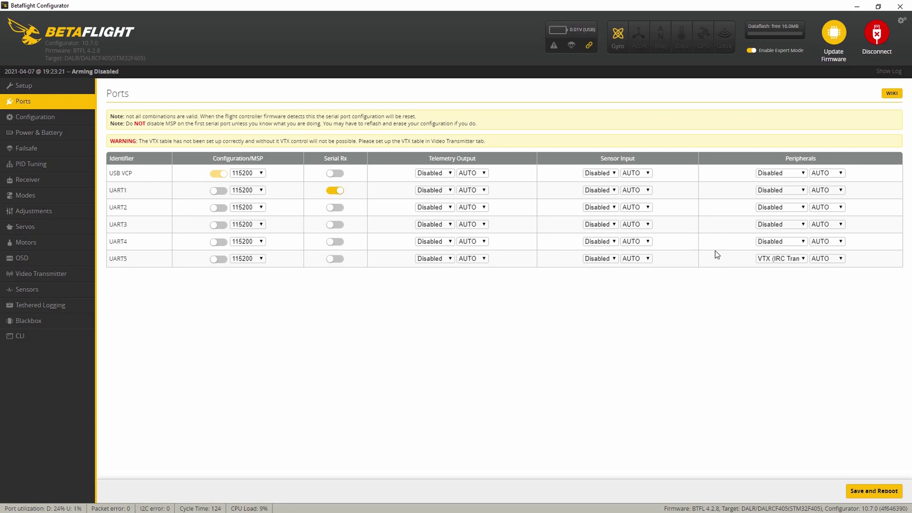
- Review the ESC protocol and bidirectional DShot settings in the configuration, and set the number of motor poles to 14
left_click(81, 120)
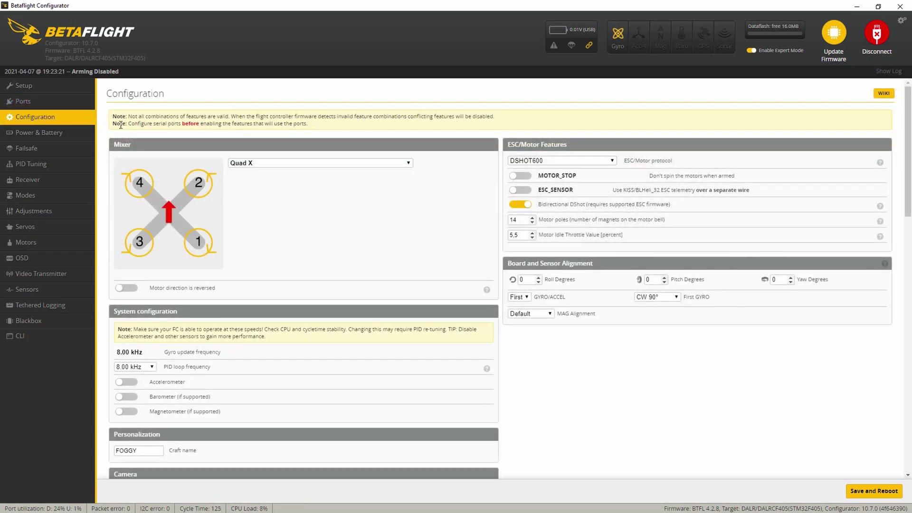
left_click(549, 163)
left_click(549, 164)
left_click_drag(539, 207, 672, 209)
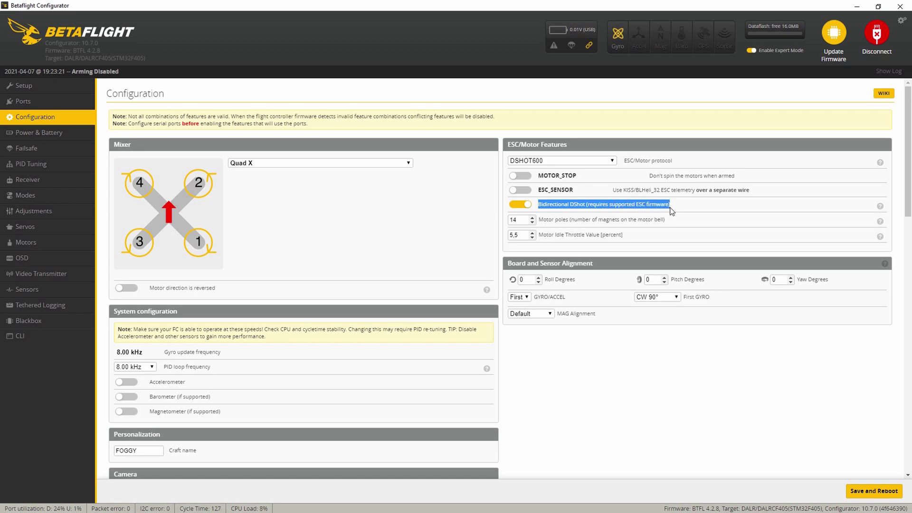
left_click(545, 204)
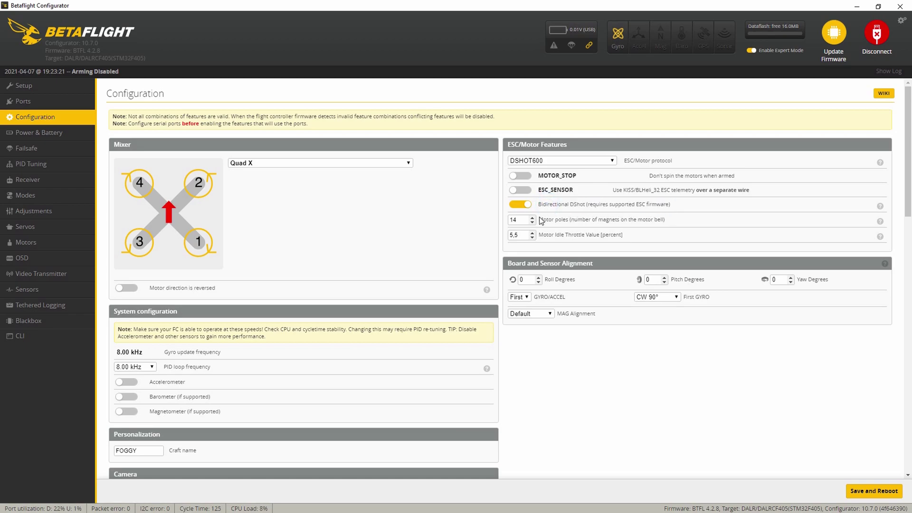
double_click(521, 220)
type("14")
- Examine the accelerometer, receiver, other features and DShot beacon settings in the configuration
scroll(223, 178, "down", 5)
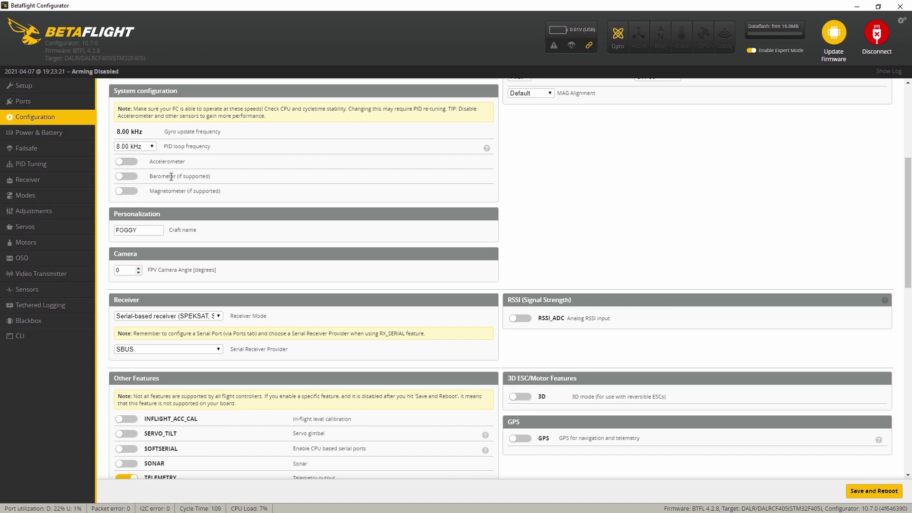
double_click(152, 161)
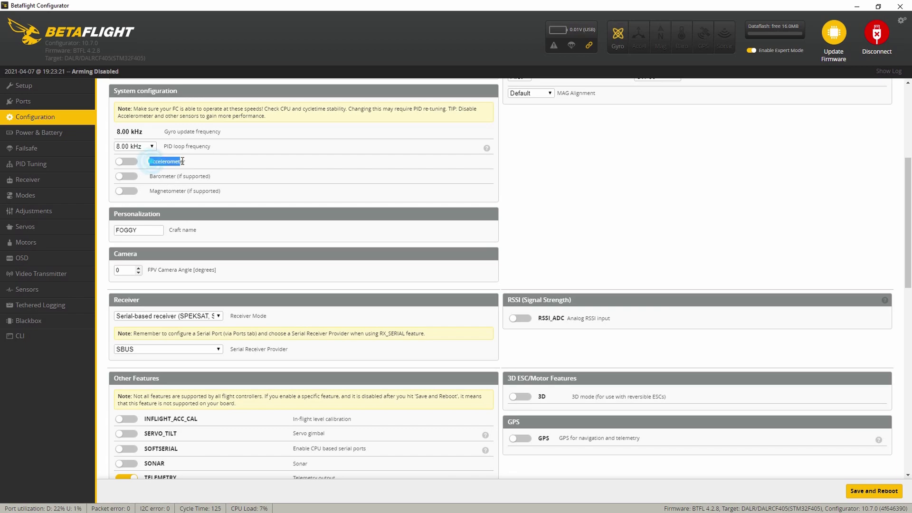
left_click(193, 167)
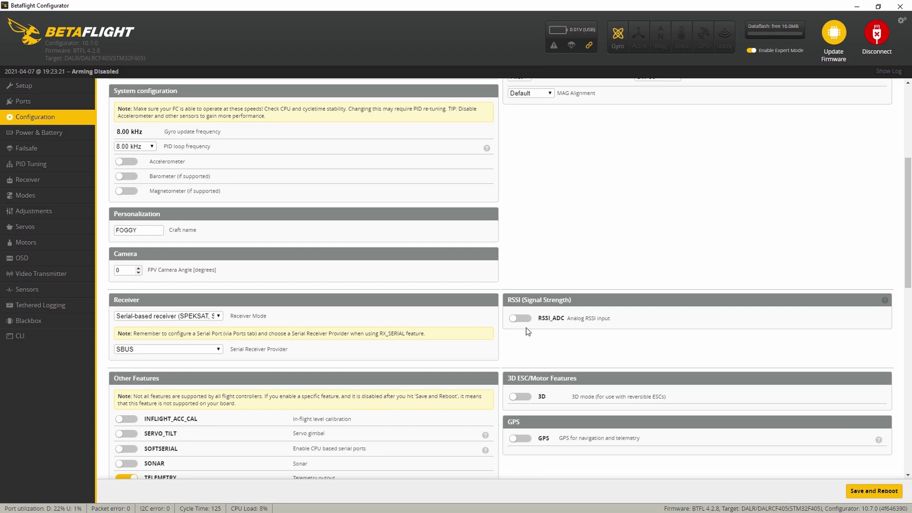
scroll(524, 330, "down", 6)
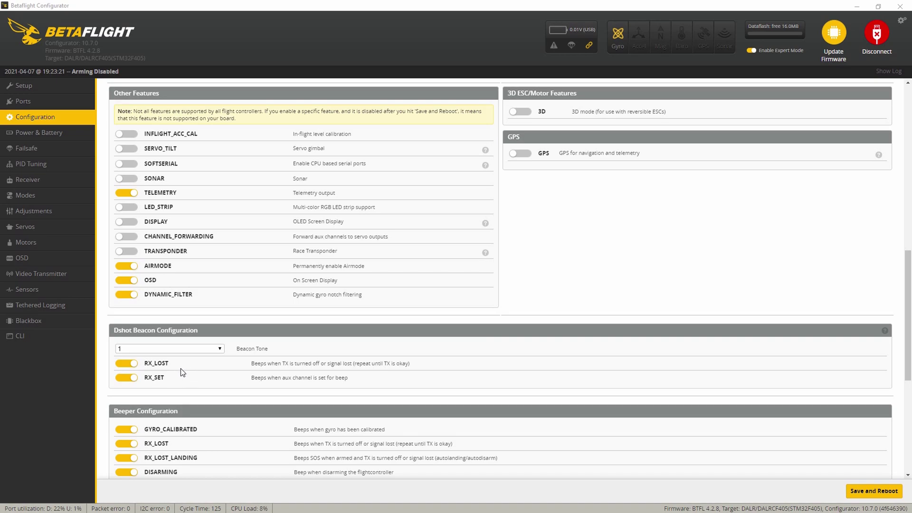
- Examine the PID profile's master multiplier, the rateprofile settings and the filter settings
left_click(76, 165)
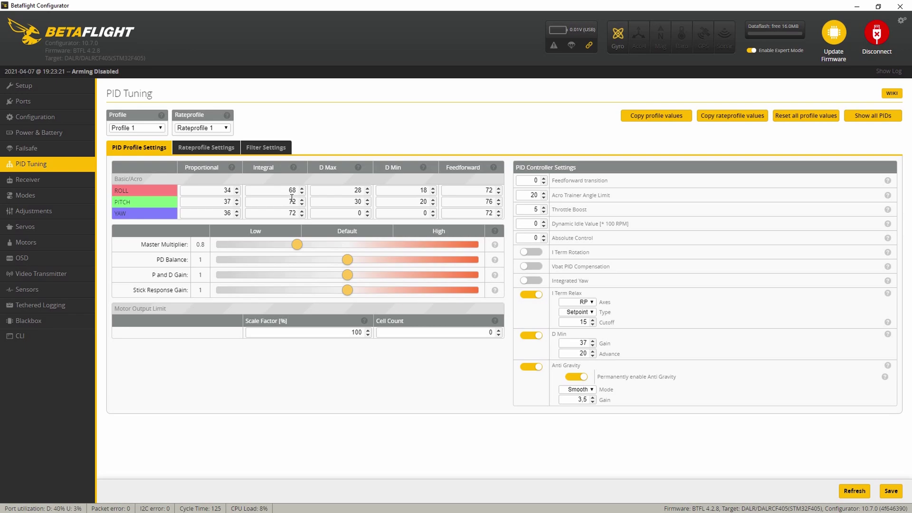
left_click_drag(138, 246, 191, 251)
left_click(176, 245)
left_click(236, 149)
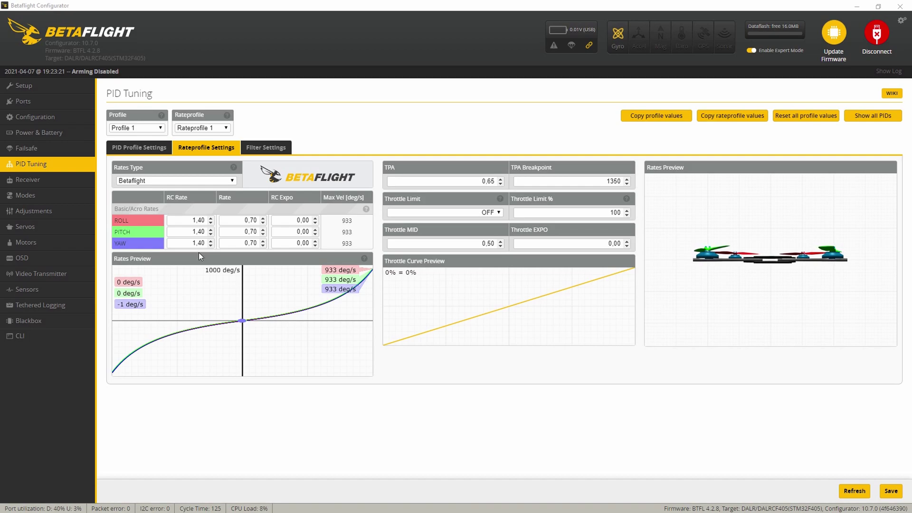
left_click(266, 147)
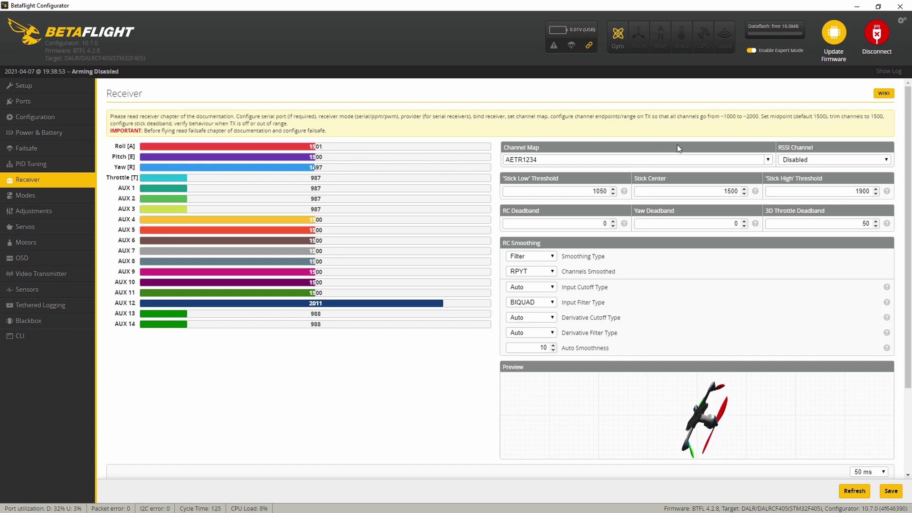
- Try the Spektrum / Graupner / JR channel map, restore FrSky / Futaba / Hitec, and open the RSSI channel options
left_click(769, 160)
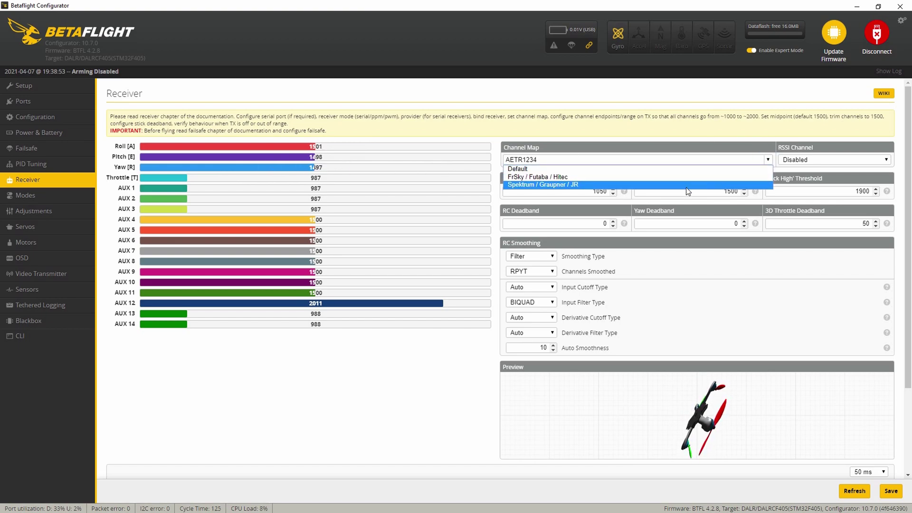
left_click(538, 177)
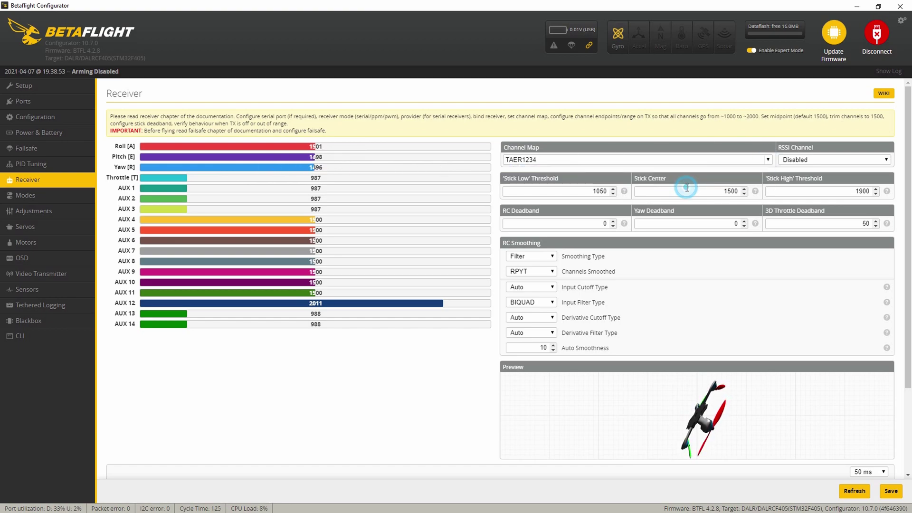
left_click(768, 160)
left_click(757, 177)
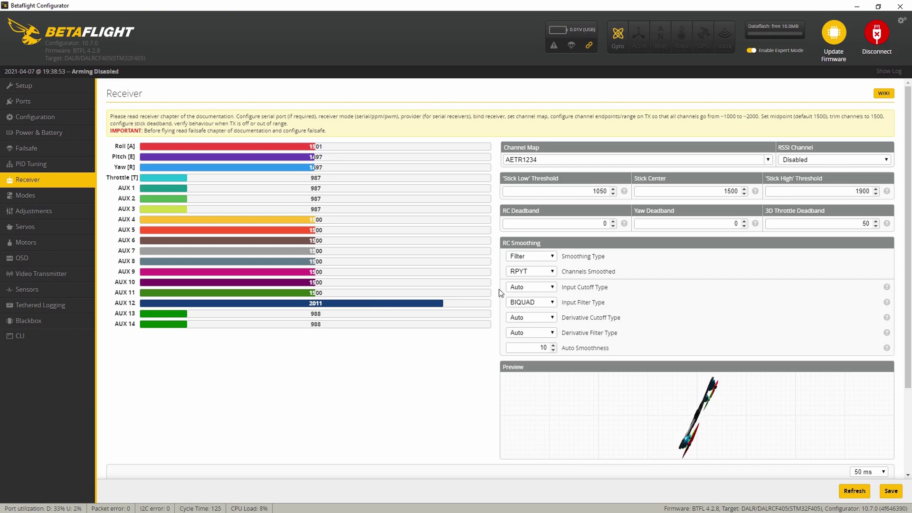
left_click(887, 160)
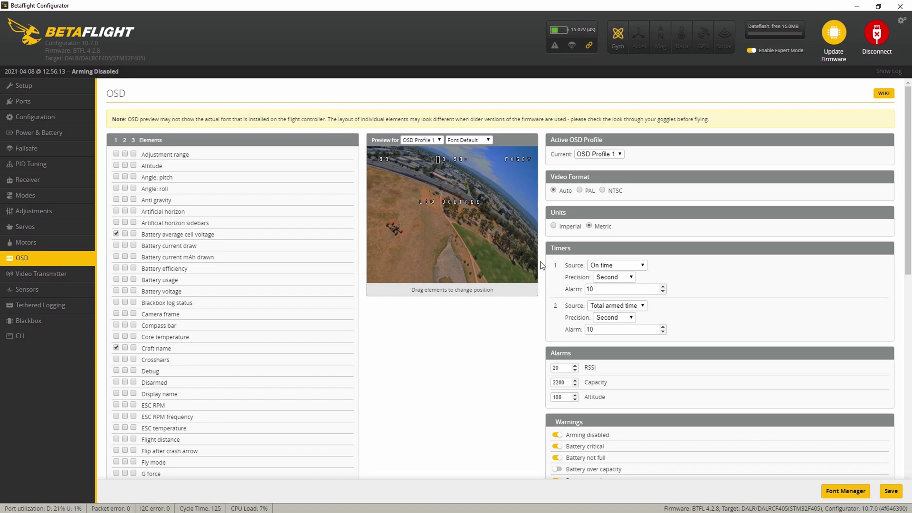
- Upload the Extra Large font preset to the OSD
left_click(843, 498)
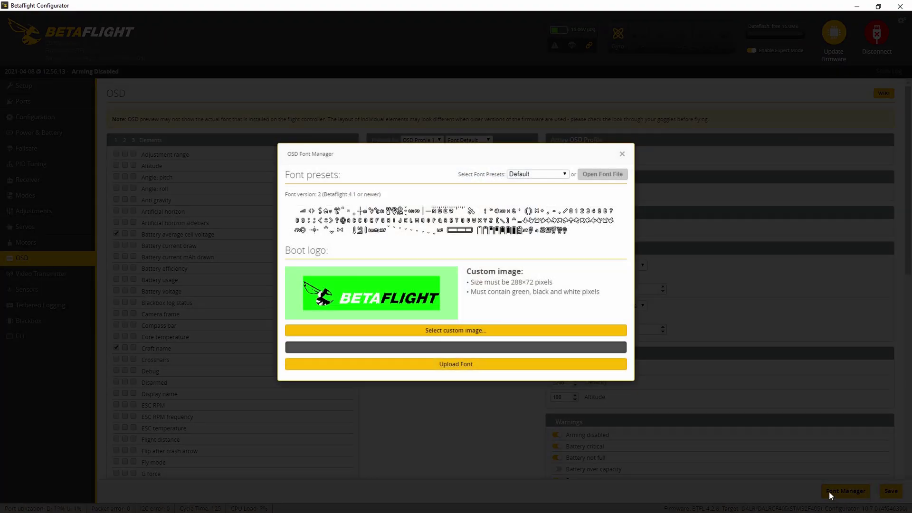
left_click(552, 175)
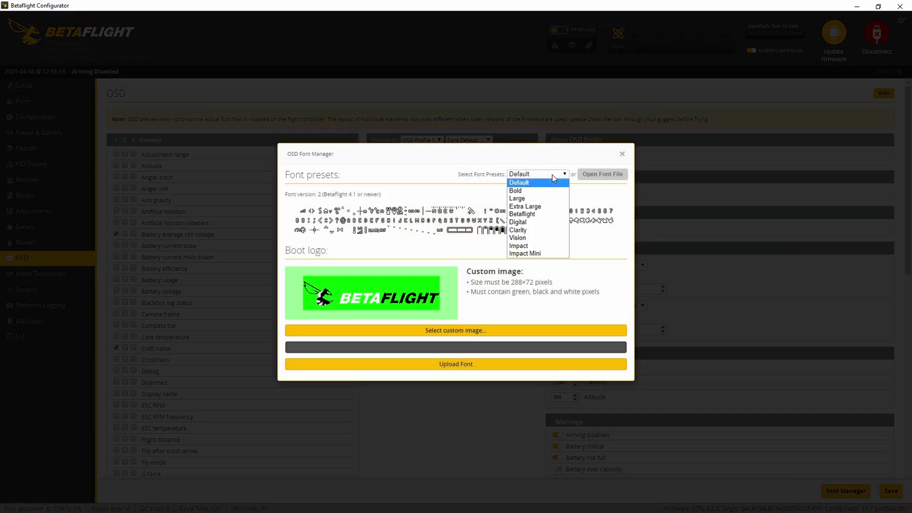
left_click(542, 206)
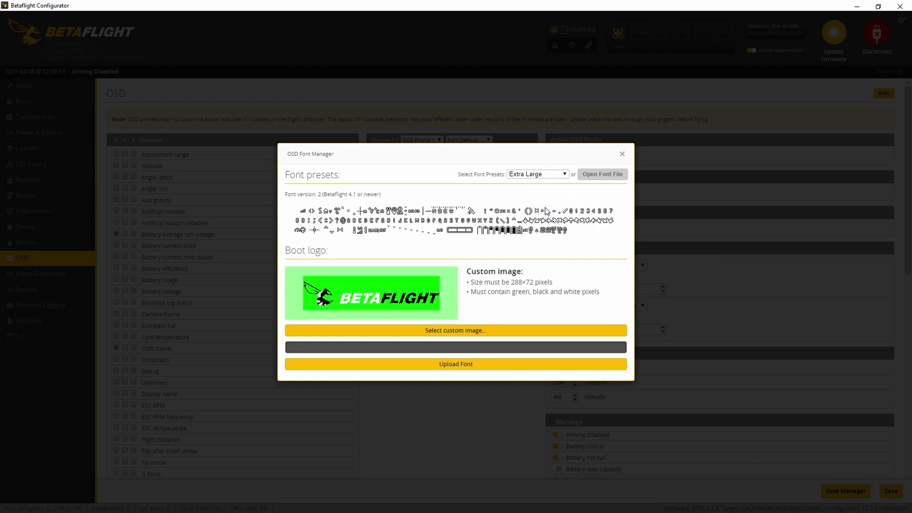
left_click(487, 364)
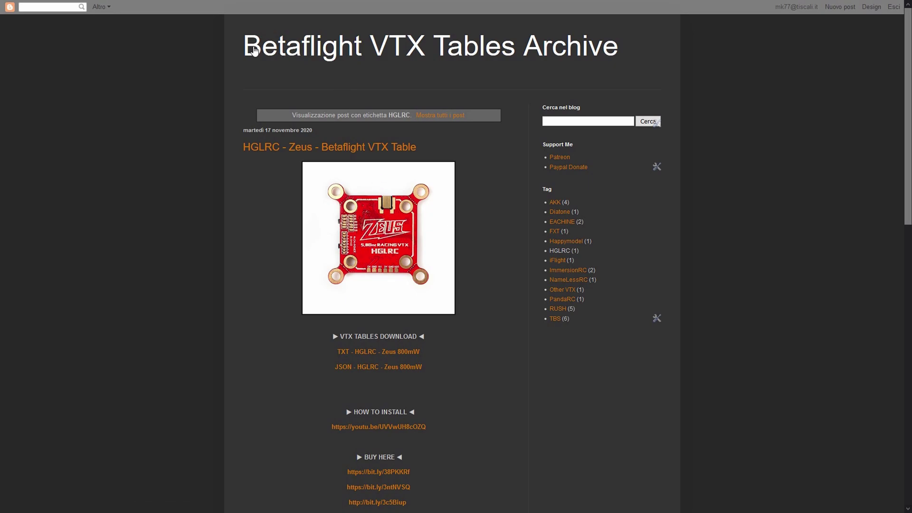
- Switch from the Betaflight VTX Tables Archive to the downloaded HGLRC Zeus VTX table text file and copy all its commands
left_click_drag(235, 43, 623, 47)
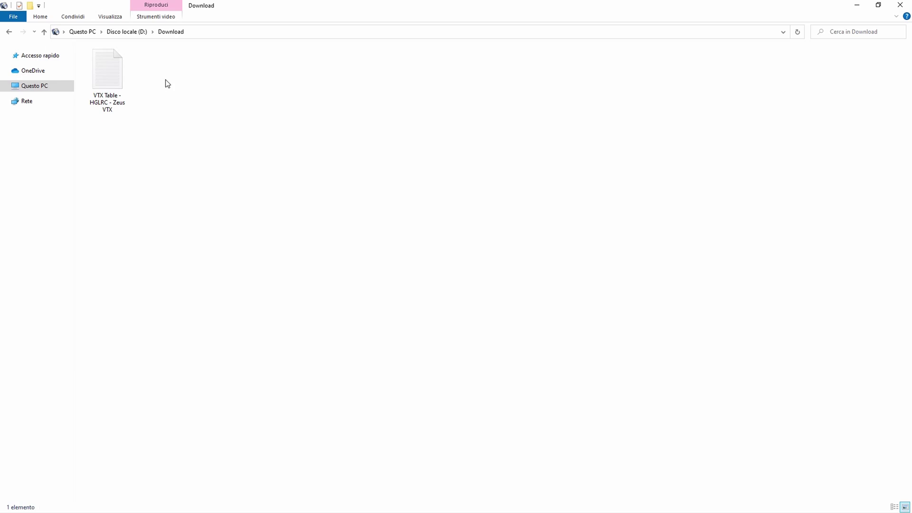
double_click(115, 77)
left_click_drag(51, 234, 5, 91)
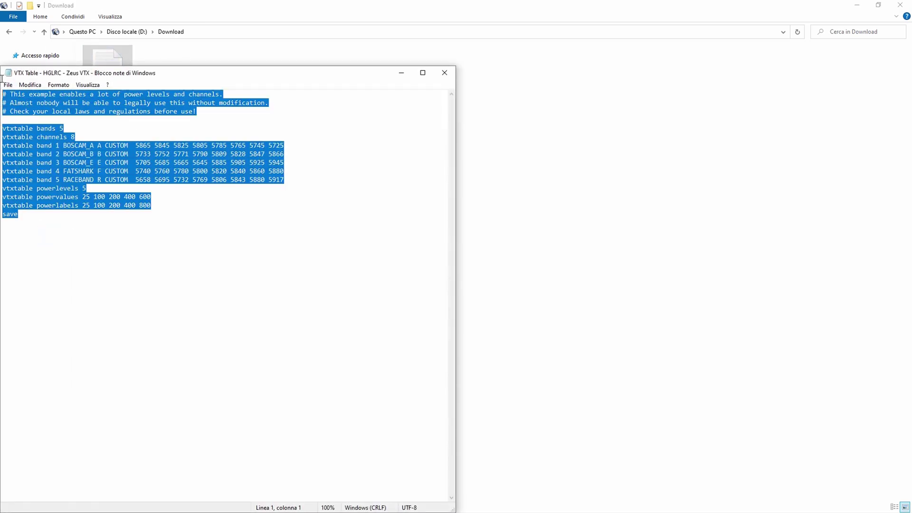
right_click(56, 167)
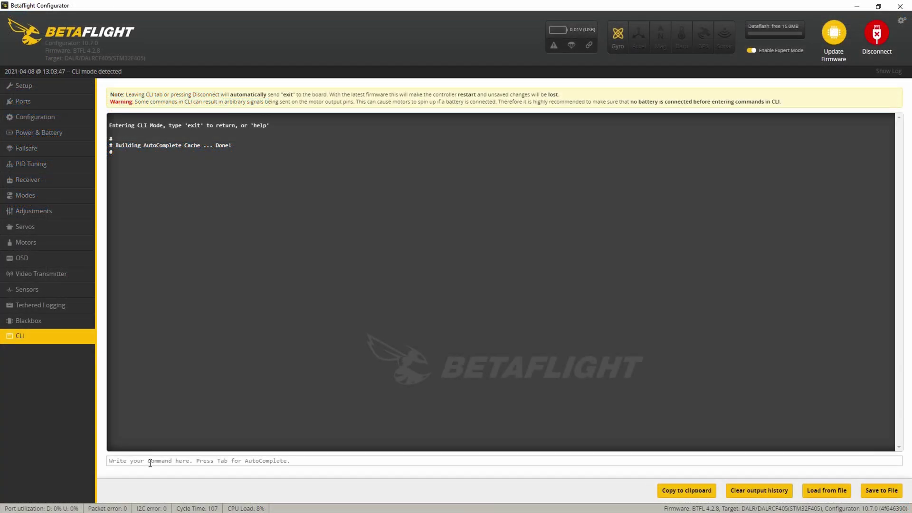
- Paste the copied HGLRC Zeus VTX table commands into the Betaflight Configurator CLI and run them, ending with save
key("ctrl+v")
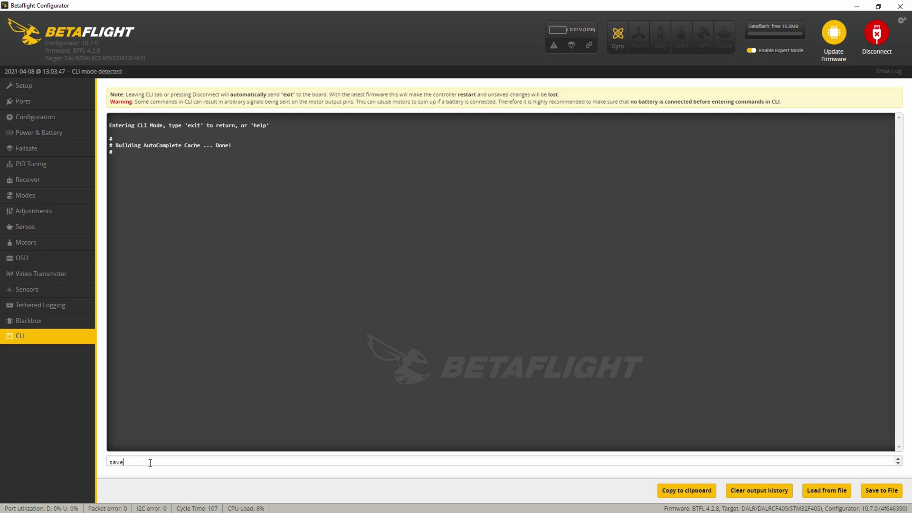
key("Return")
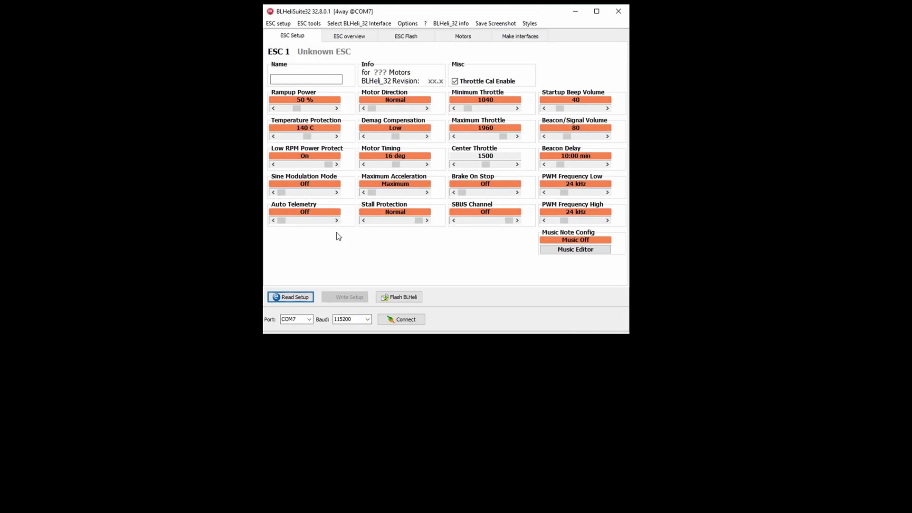
- In BLHeliSuite32, select the BLHeli32 Bootloader (Betaflight/Cleanflight) interface, connect on COM7 at 115200 baud and read the setup of all ESCs
left_click(379, 25)
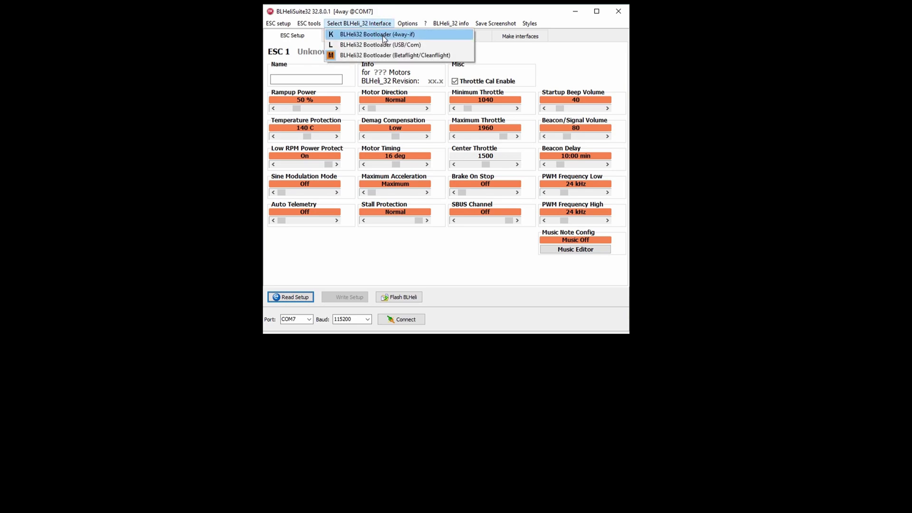
left_click(398, 57)
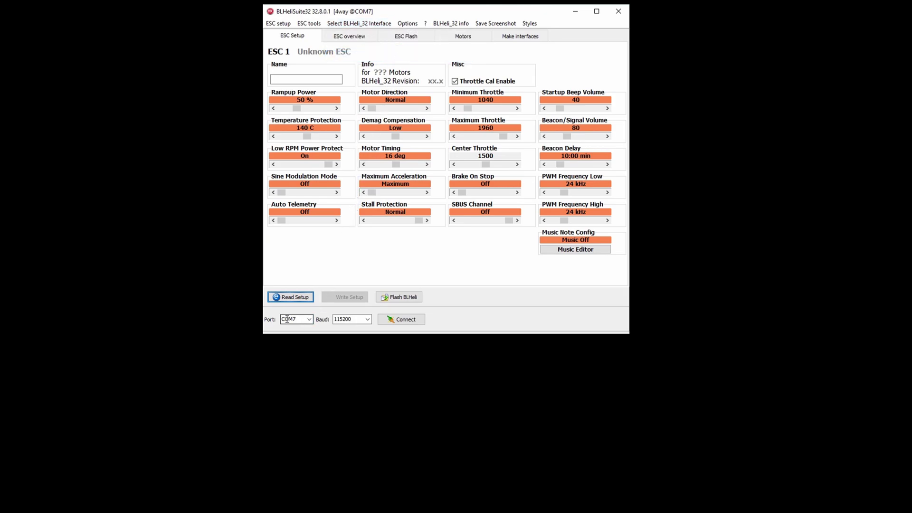
left_click_drag(283, 319, 300, 319)
left_click(409, 321)
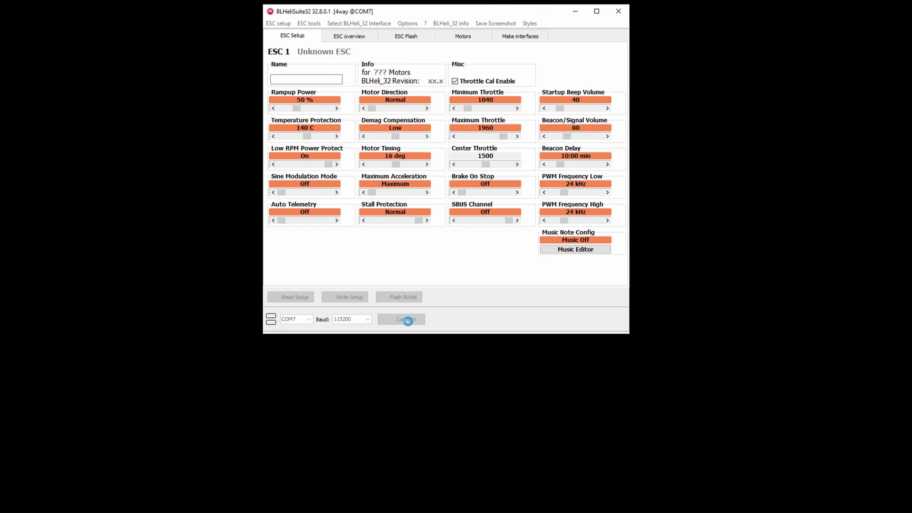
left_click(301, 298)
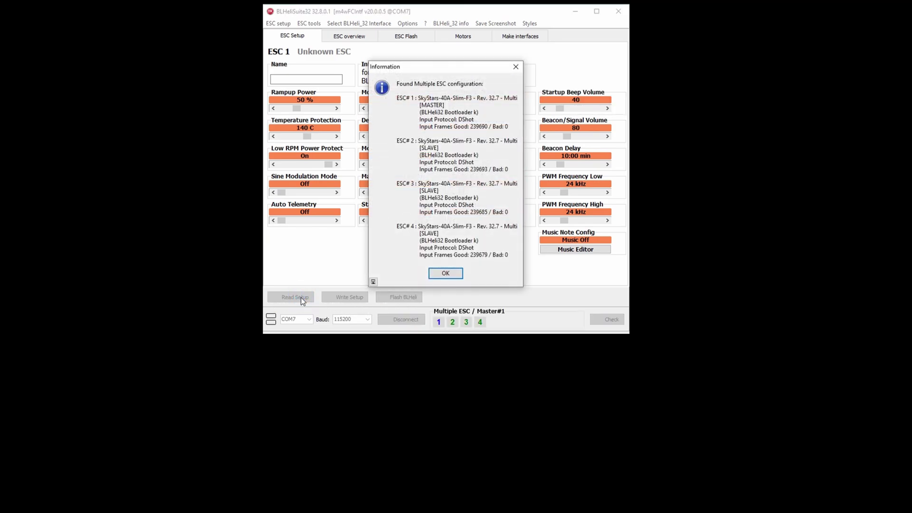
left_click(442, 274)
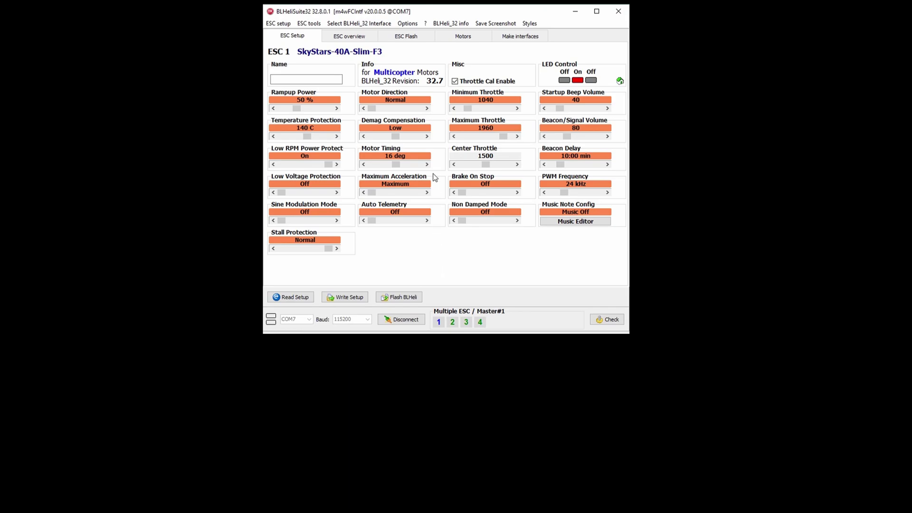
- Flash all four SkyStars-40A-Slim-F3 ESCs to BLHeli_32 revision 32.8 with their settings kept
left_click(424, 38)
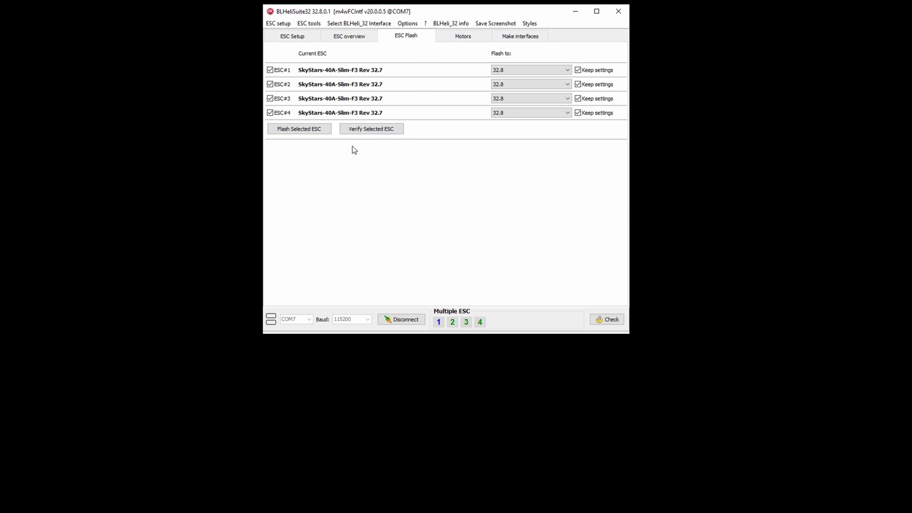
left_click(323, 130)
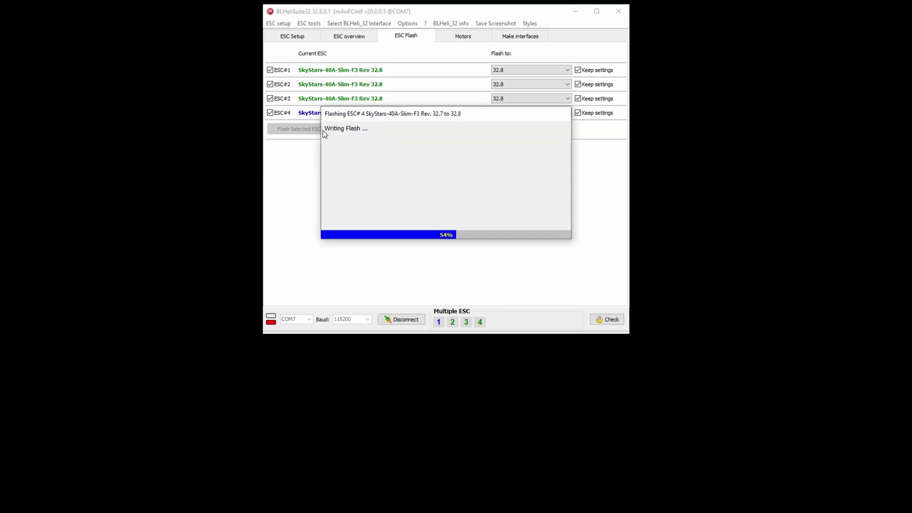
left_click(445, 271)
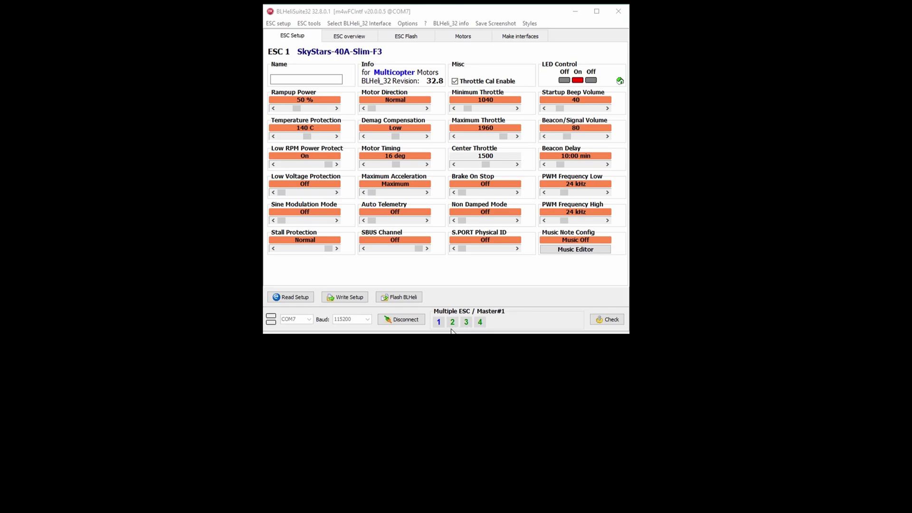
- Isolate ESC 3, set its motor direction to Reversed and write the setup to it
left_click(465, 323)
left_click(483, 323)
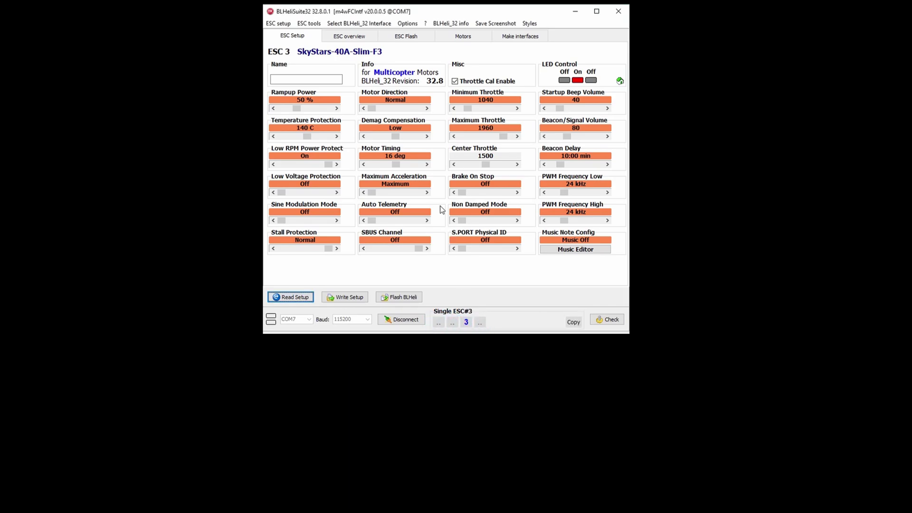
left_click(427, 108)
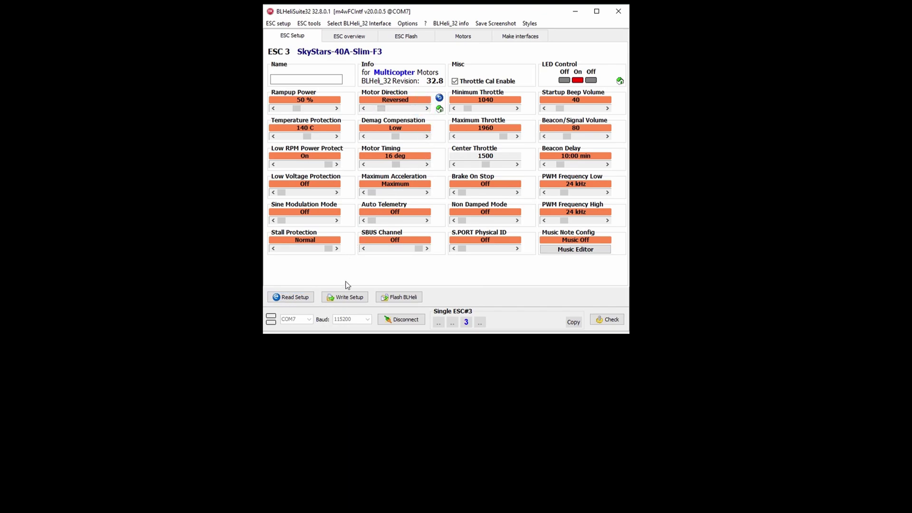
left_click(351, 299)
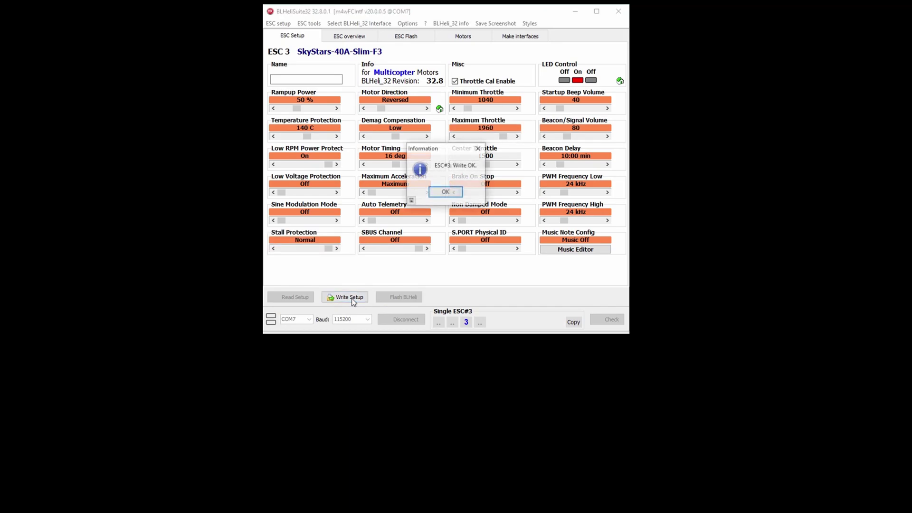
left_click(454, 193)
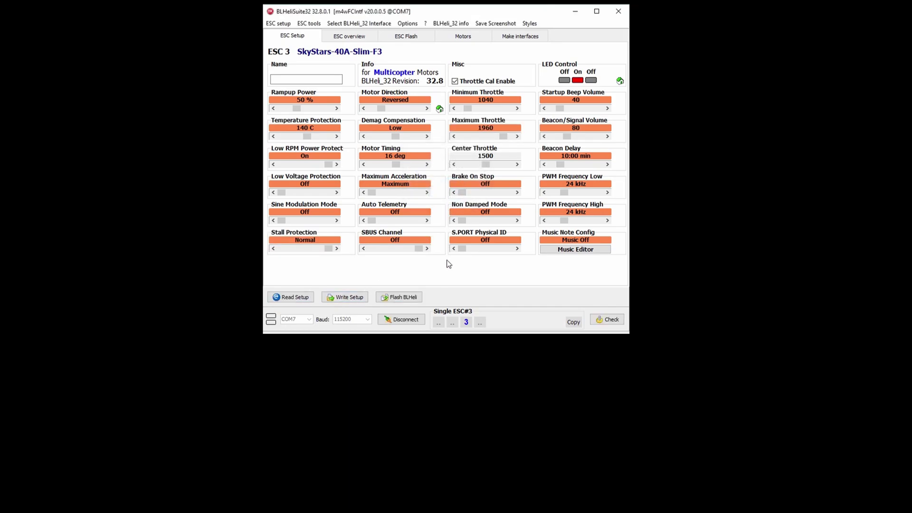
- Isolate ESC 4, set its motor direction to Reversed and write the setup to it
left_click(480, 323)
left_click(468, 323)
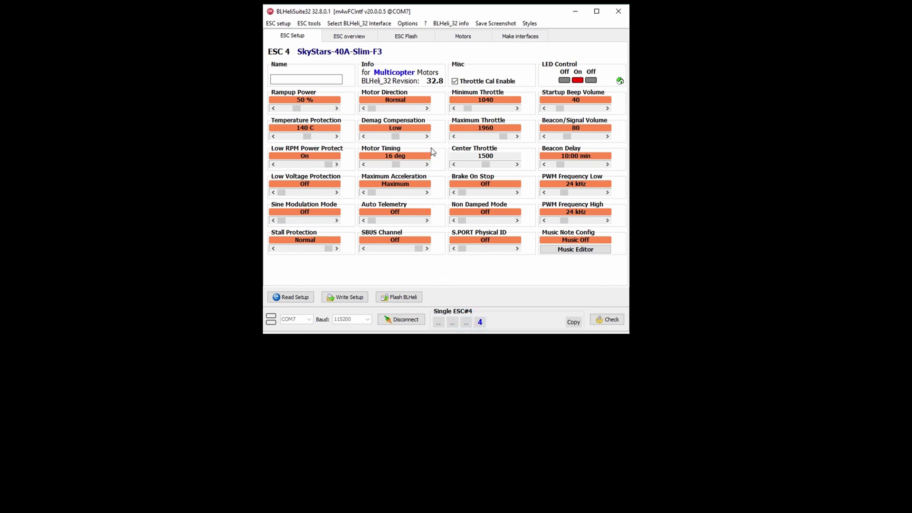
left_click(428, 109)
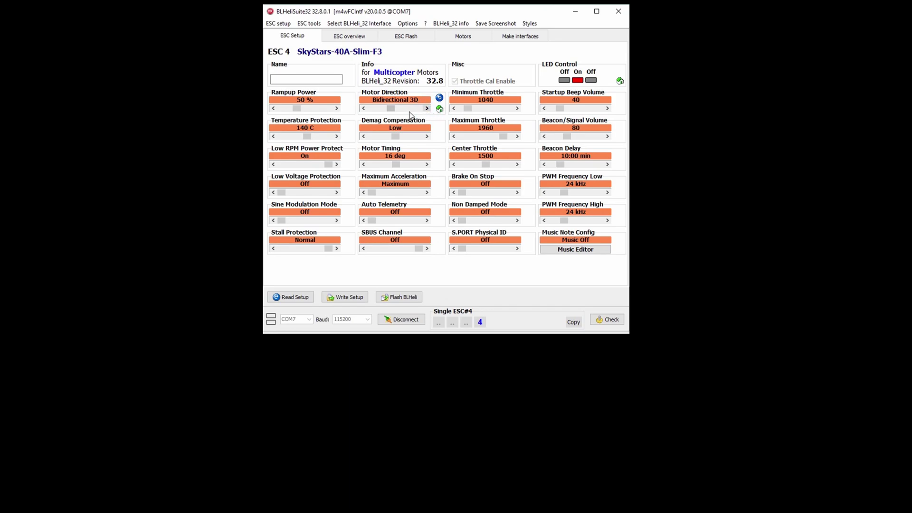
left_click(367, 110)
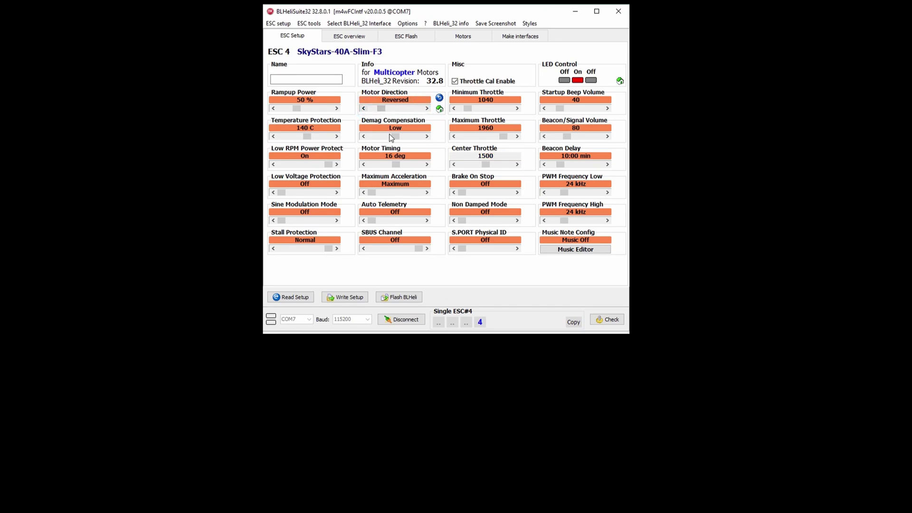
left_click(346, 298)
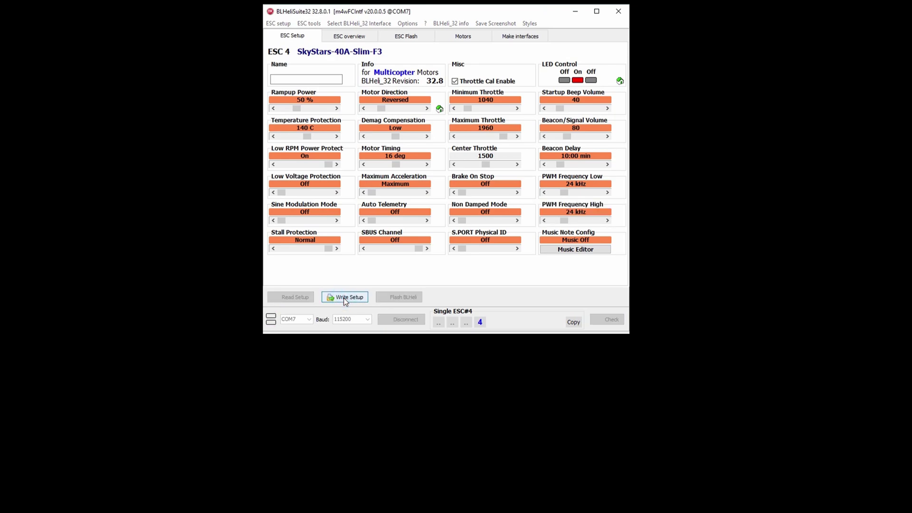
left_click(446, 192)
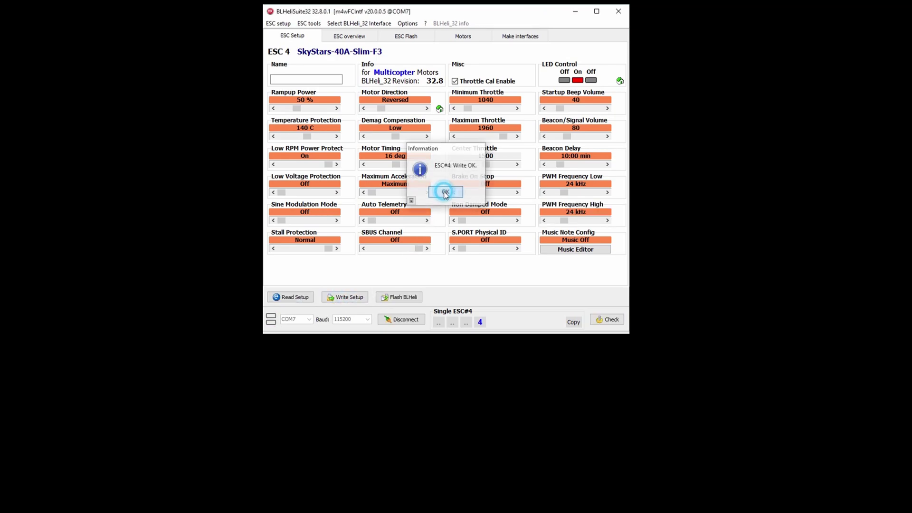